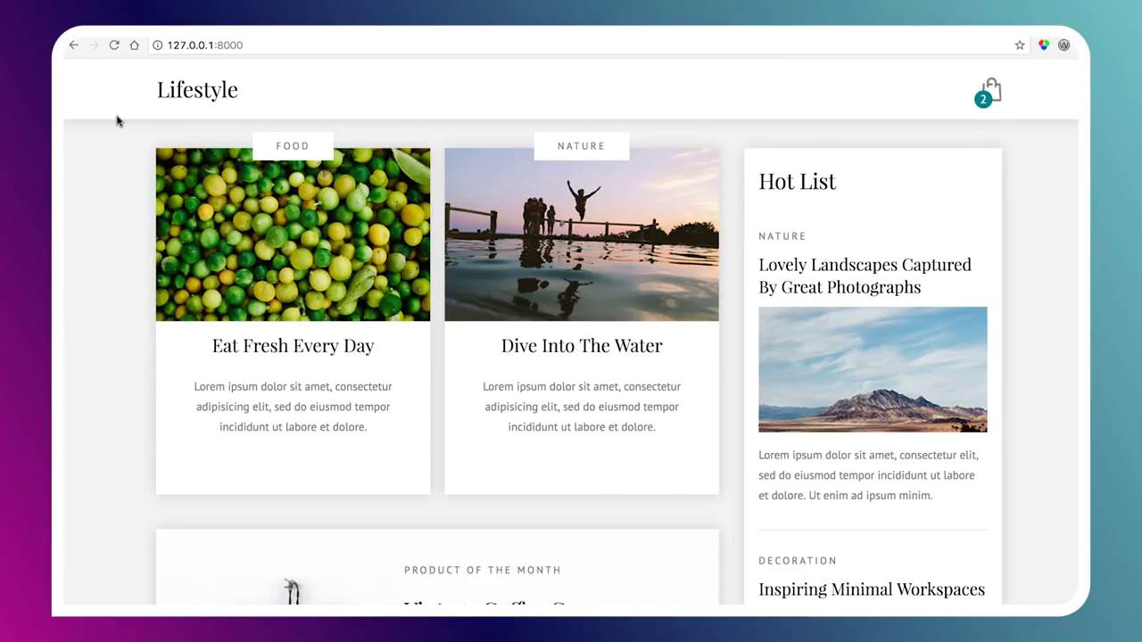
Scroll down the Lifestyle page, then reload it so it starts from the top
{"action": "scroll", "coordinate": [123, 276], "scroll_direction": "down", "scroll_amount": 3}
{"action": "scroll", "coordinate": [123, 276], "scroll_direction": "down", "scroll_amount": 5}
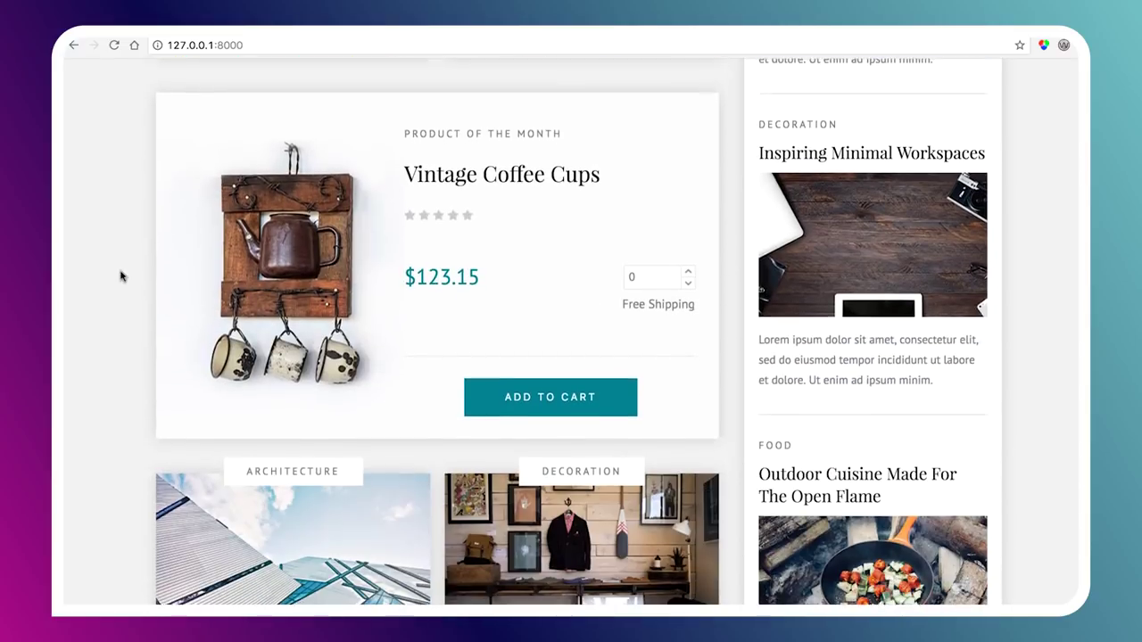
{"action": "scroll", "coordinate": [122, 277], "scroll_direction": "down", "scroll_amount": 2}
{"action": "key", "text": "ctrl+r"}
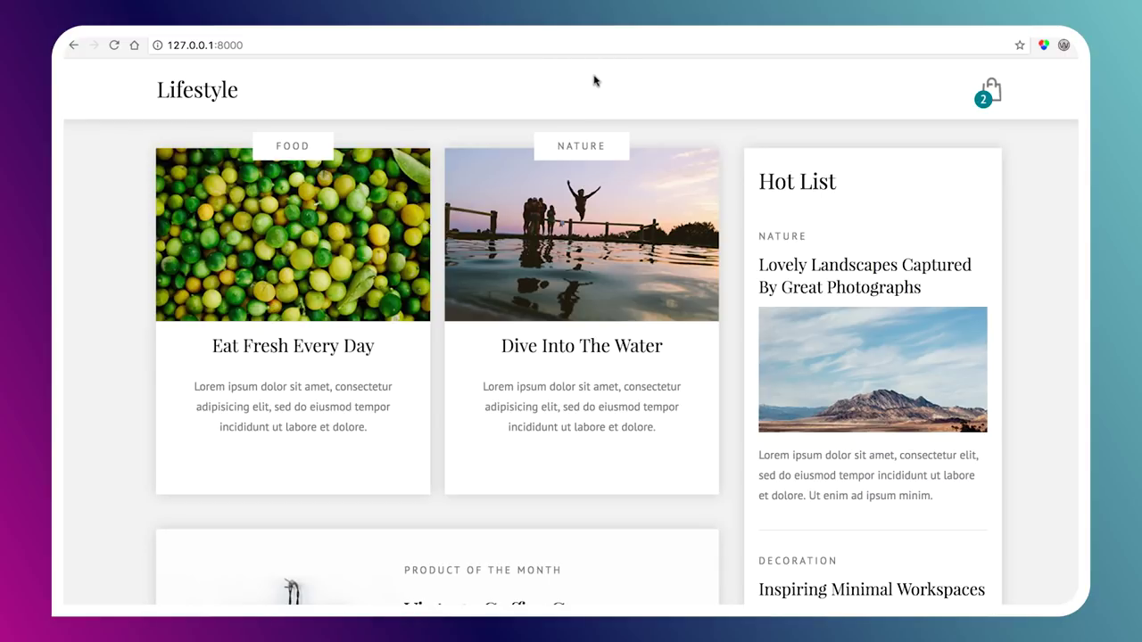
Start VoiceOver, raise the volume, and browse the rotor's Links list before closing it
{"action": "key", "text": "super+F5"}
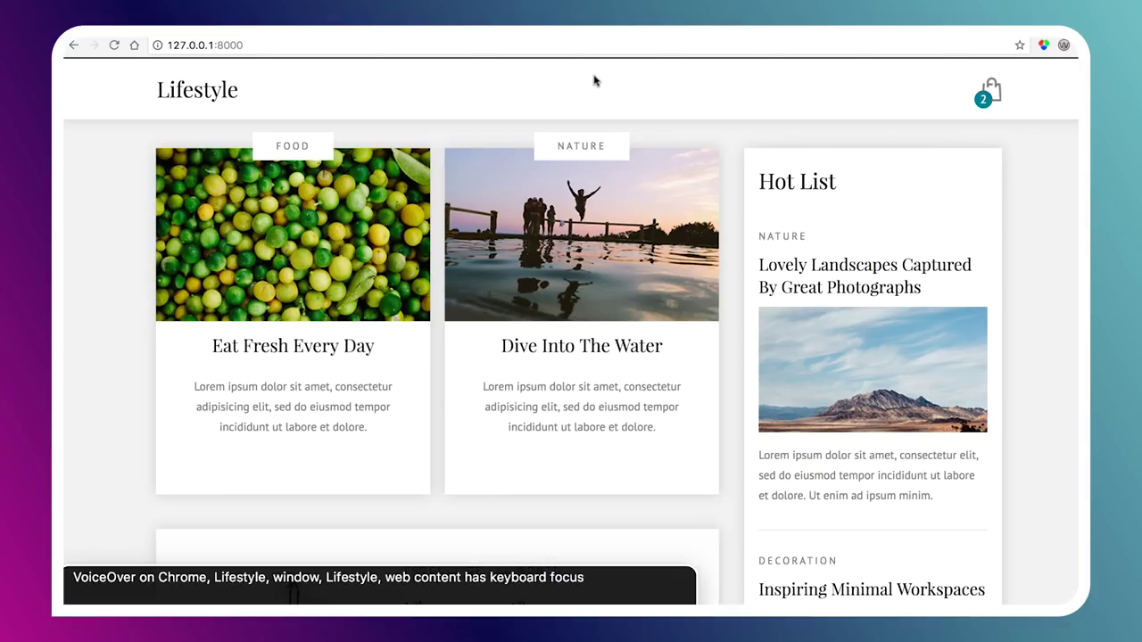
{"action": "key", "text": "XF86AudioRaiseVolume"}
{"action": "key", "text": "ctrl+alt+u"}
{"action": "key", "text": "Right"}
{"action": "key", "text": "Right"}
{"action": "key", "text": "Right"}
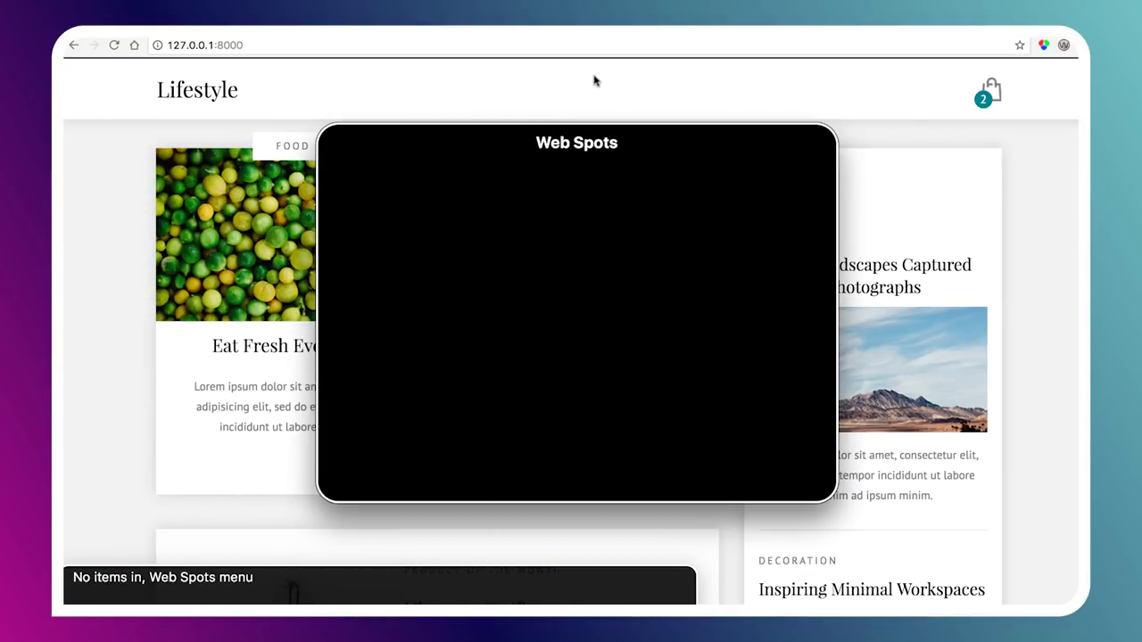
{"action": "key", "text": "Right"}
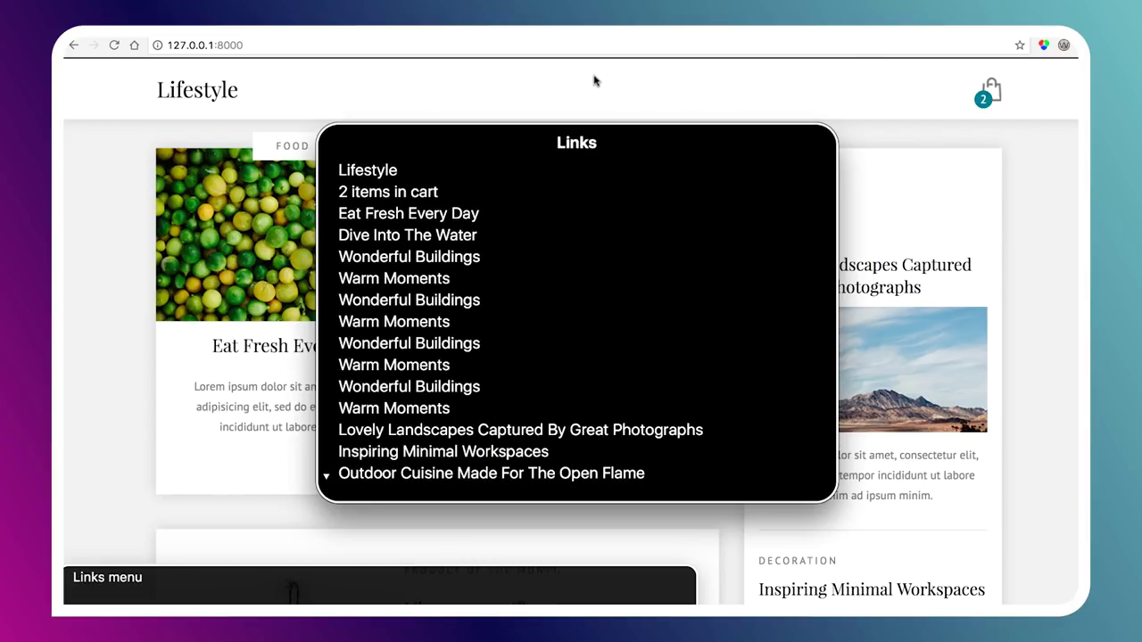
{"action": "key", "text": "Escape"}
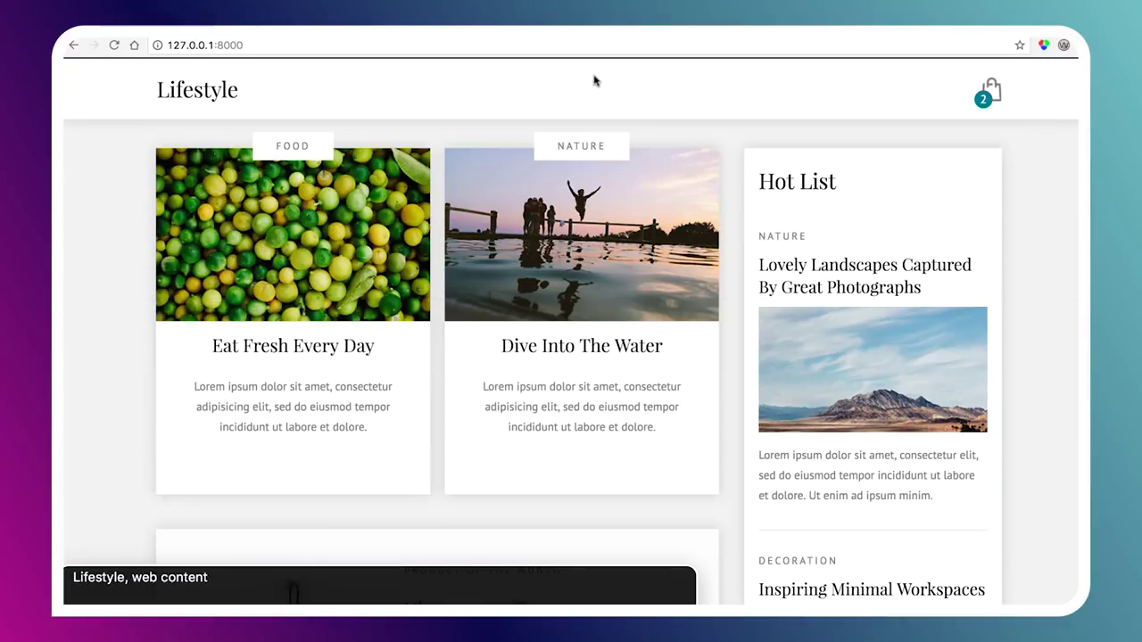
Tab from the Lifestyle logo link to the Eat Fresh Every Day citrus image link
{"action": "key", "text": "Tab"}
{"action": "key", "text": "Tab"}
{"action": "key", "text": "Tab"}
{"action": "key", "text": "Tab"}
{"action": "key", "text": "Tab"}
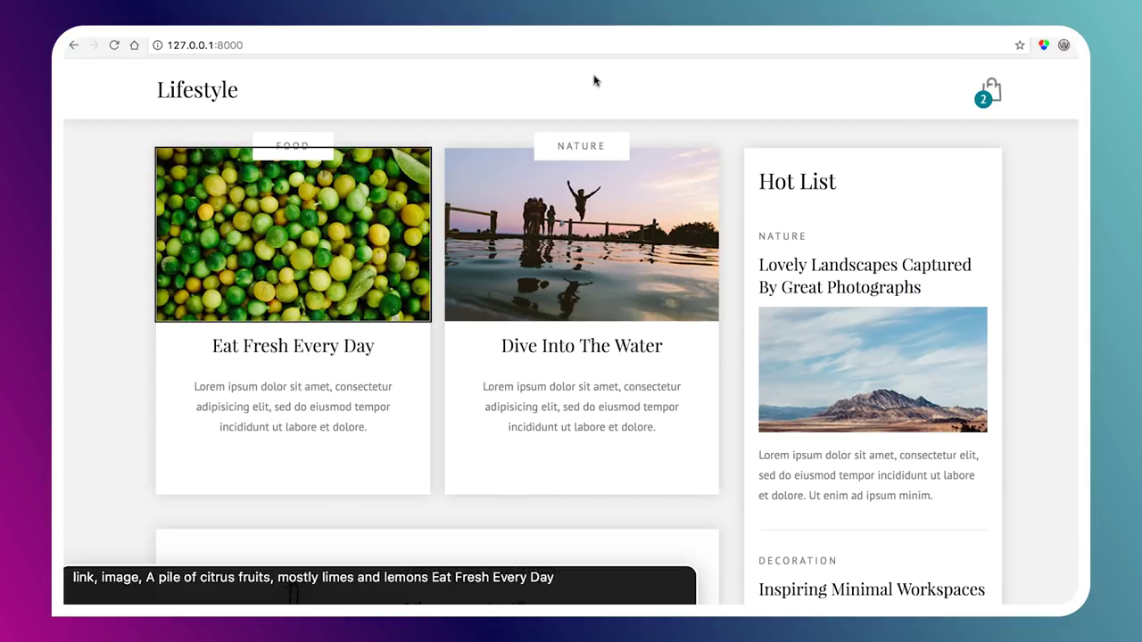
Have VoiceOver read the Eat Fresh Every Day card's heading and paragraph
{"action": "key", "text": "ctrl+alt+Right"}
{"action": "key", "text": "ctrl+alt+Right"}
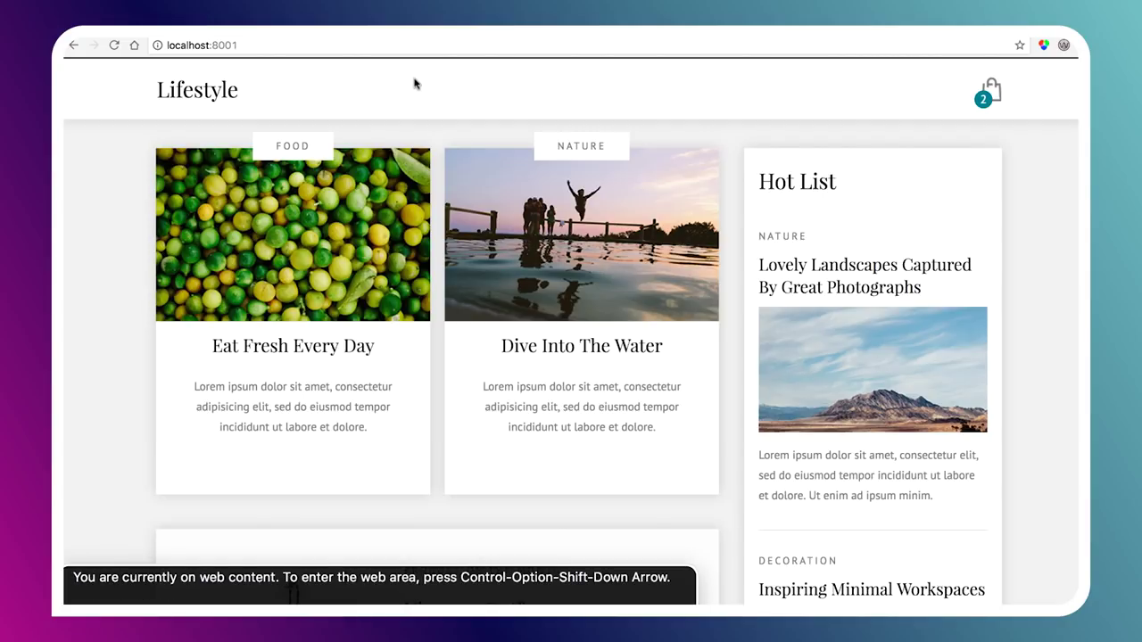
From the rotor's Headings list, jump to 2: Hot List, then advance to Lovely Landscapes Captured By Great Photographs
{"action": "key", "text": "ctrl+alt+u"}
{"action": "key", "text": "Right"}
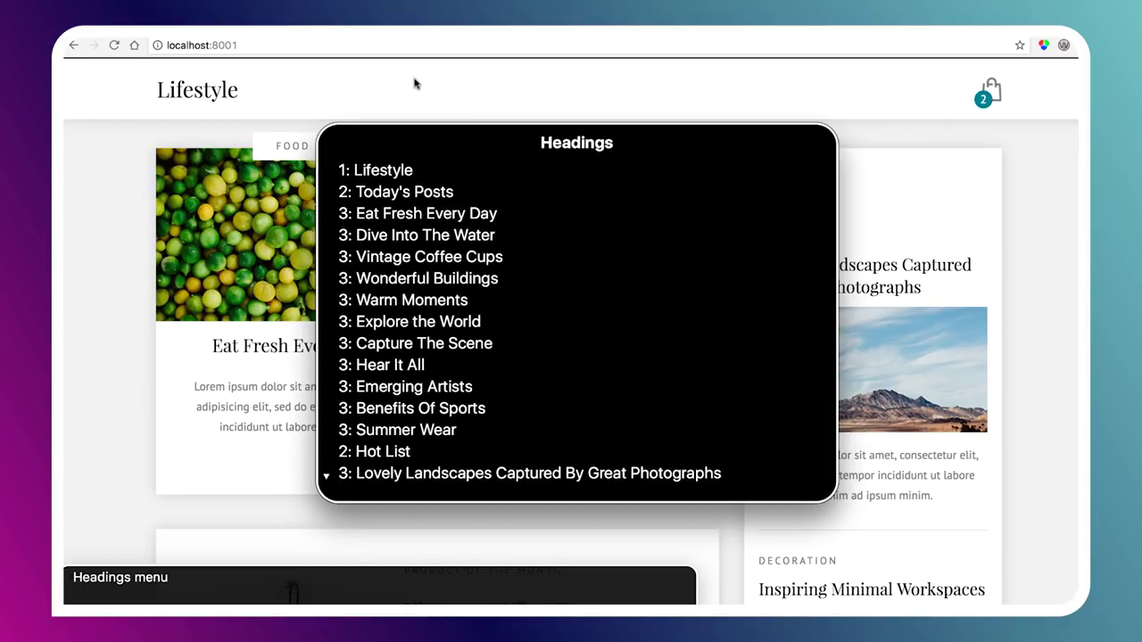
{"action": "key", "text": "Down"}
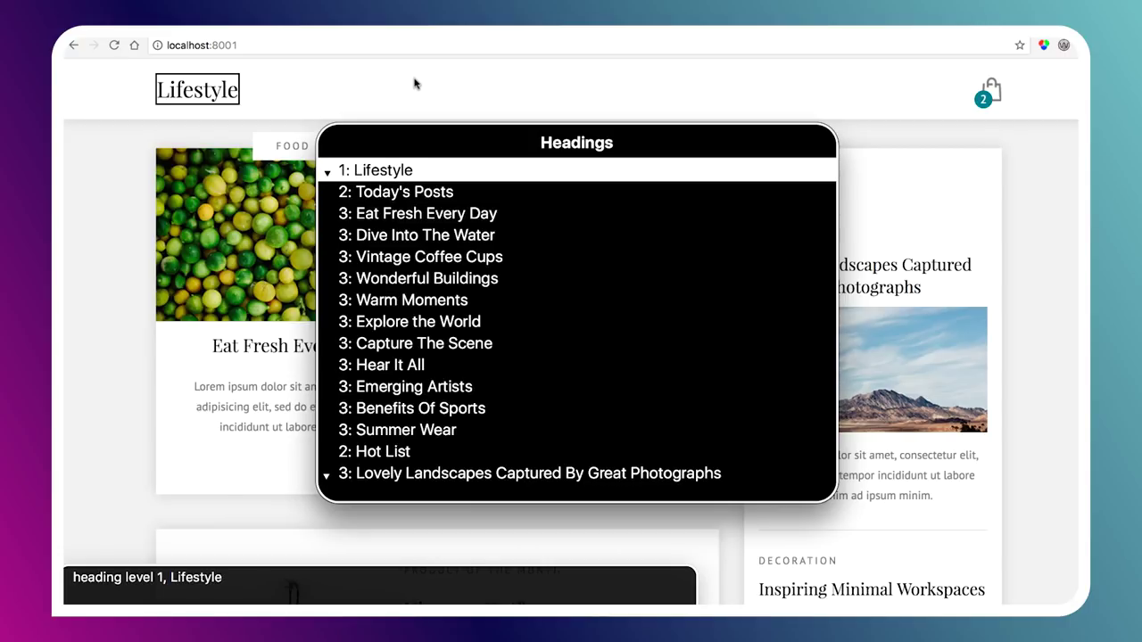
{"action": "key", "text": "Down"}
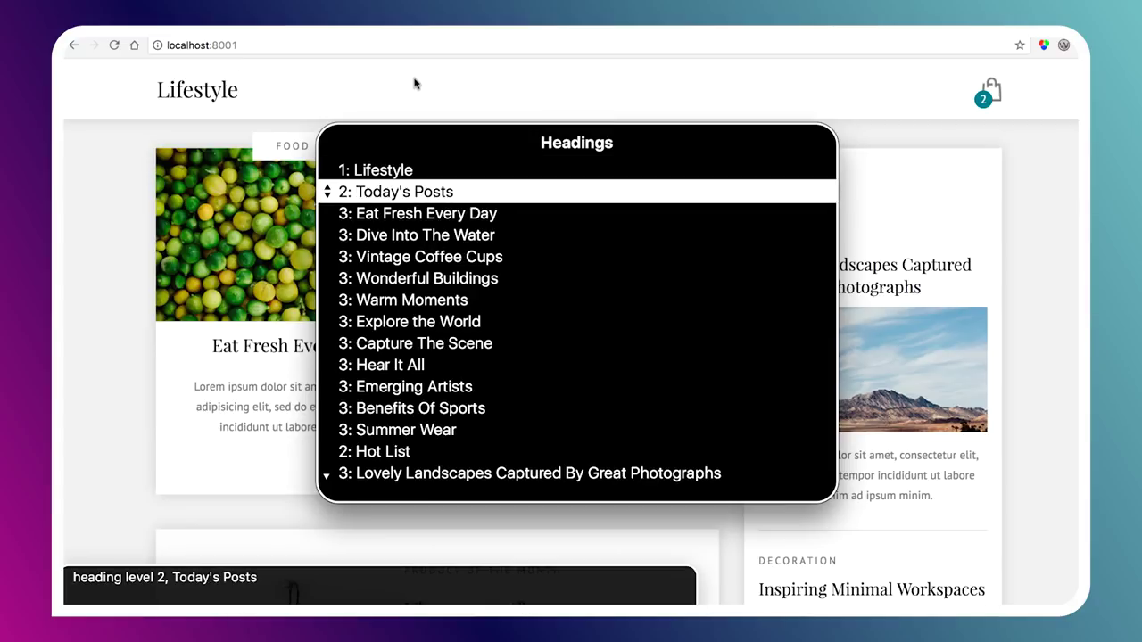
{"action": "left_click", "coordinate": [393, 454]}
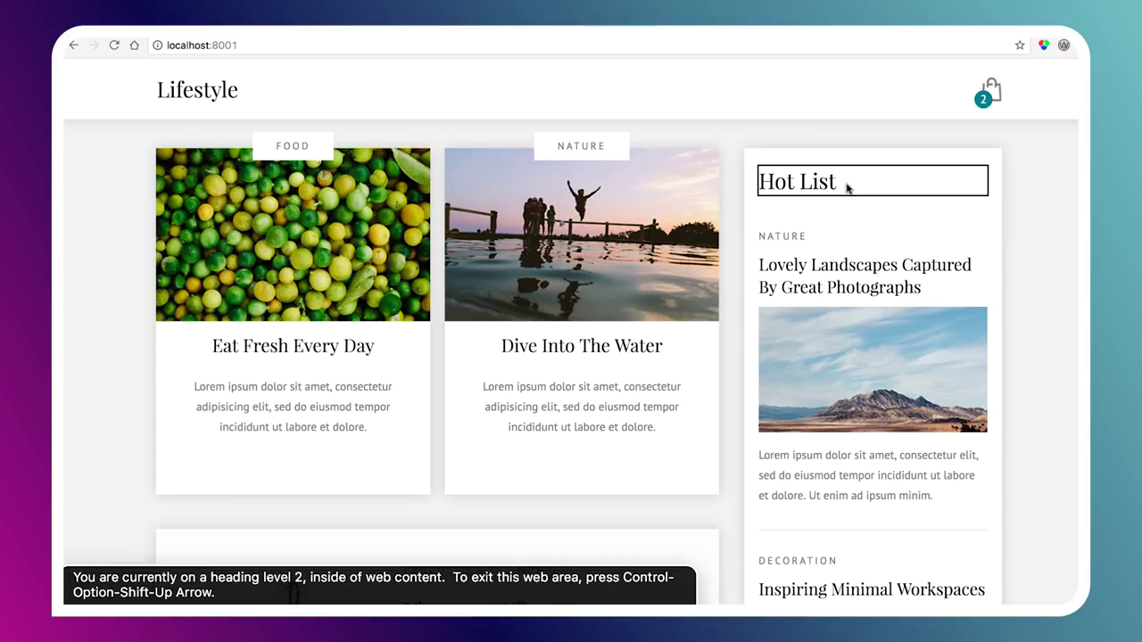
{"action": "key", "text": "ctrl+alt+super+h"}
{"action": "key", "text": "ctrl+alt+super+h"}
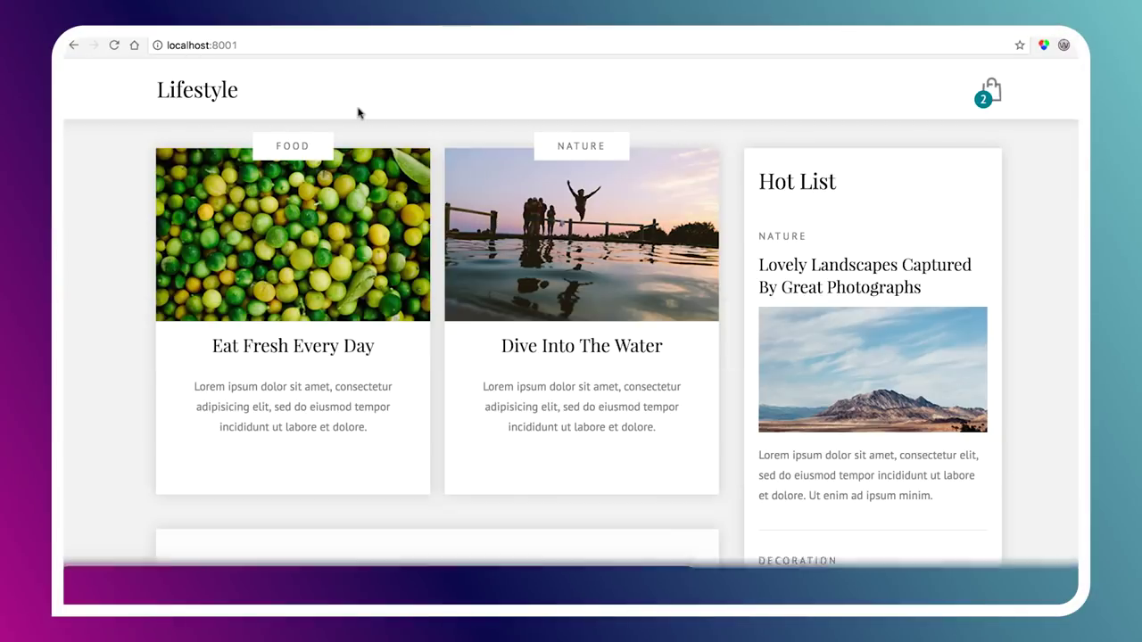
Move past the Inspiring Minimal Workspaces heading, restart VoiceOver, and reach the Today's Posts heading
{"action": "key", "text": "ctrl+alt+super+h"}
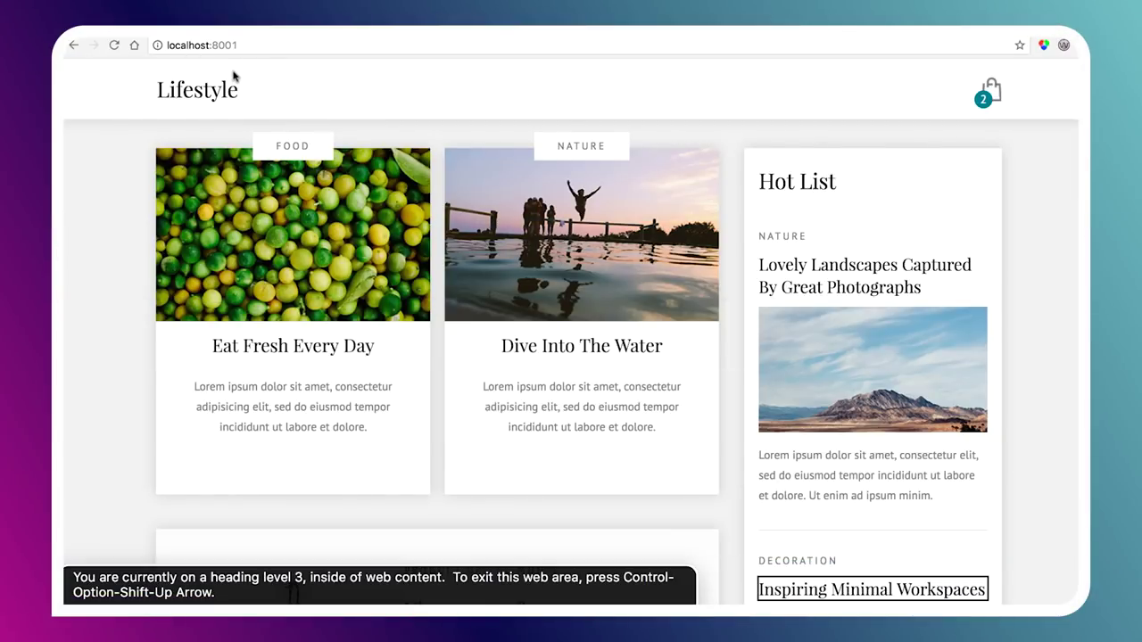
{"action": "key", "text": "super+F5"}
{"action": "key", "text": "super+F5"}
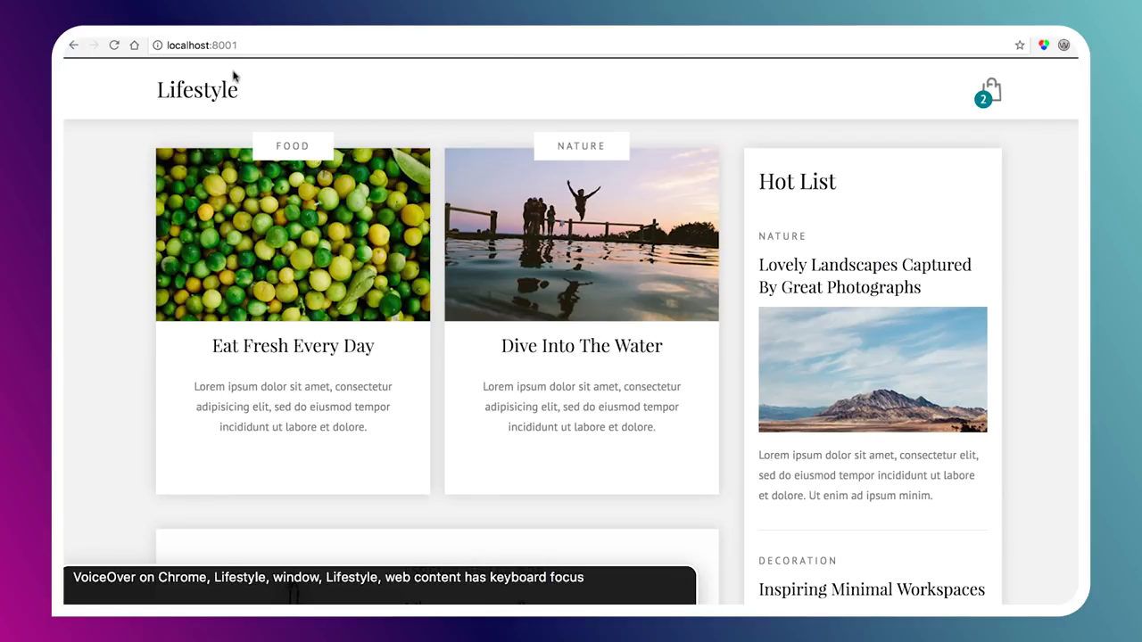
{"action": "key", "text": "Tab"}
{"action": "key", "text": "ctrl+alt+super+h"}
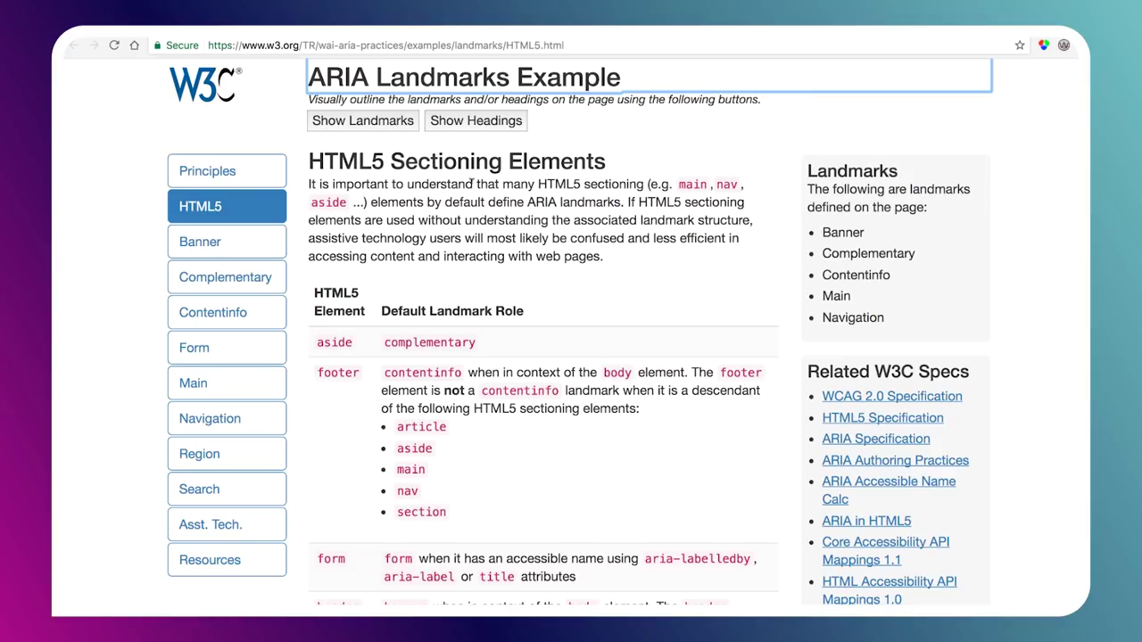
Scroll down through the W3C page's Default Landmark Role table
{"action": "scroll", "coordinate": [471, 181], "scroll_direction": "down", "scroll_amount": 3}
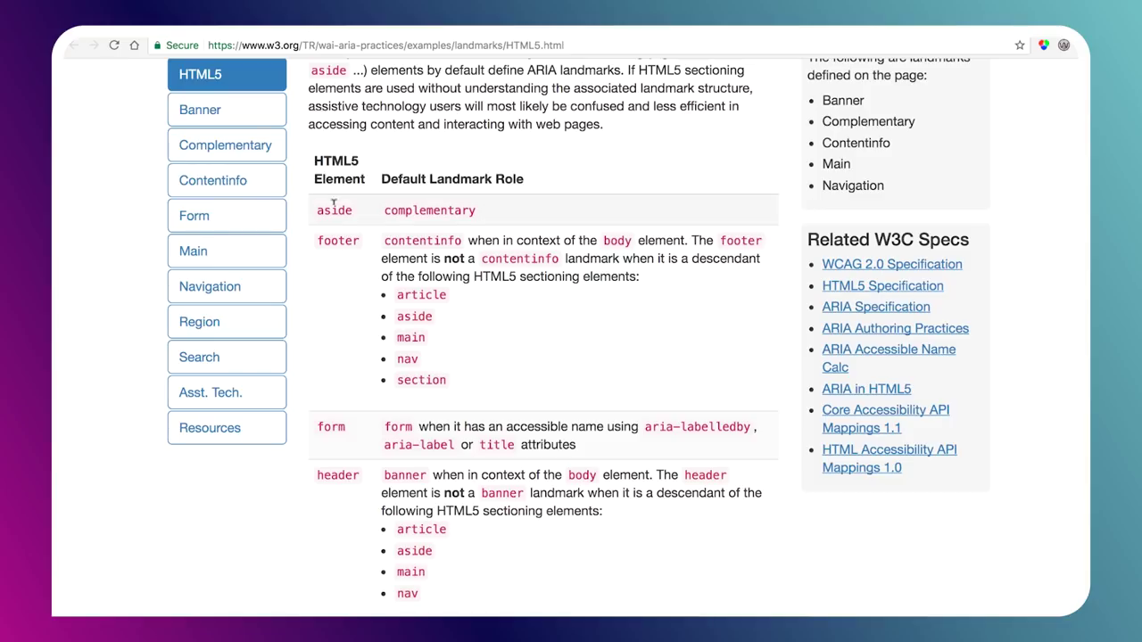
{"action": "scroll", "coordinate": [335, 234], "scroll_direction": "down", "scroll_amount": 5}
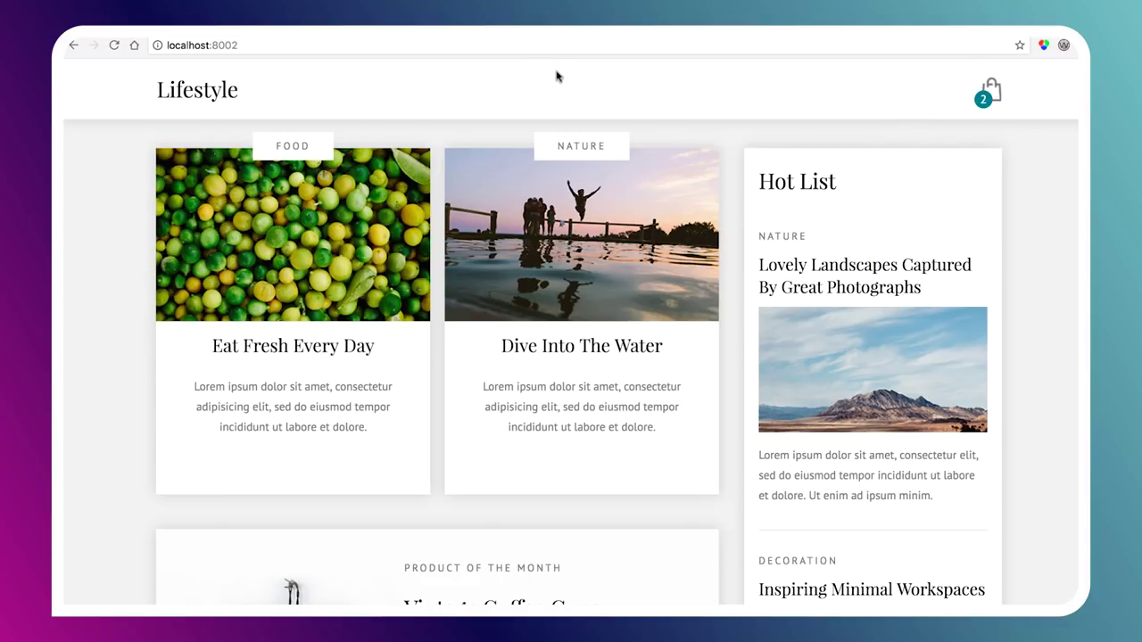
Start VoiceOver and use the rotor's Landmarks list to jump to the complementary landmark
{"action": "key", "text": "super+F5"}
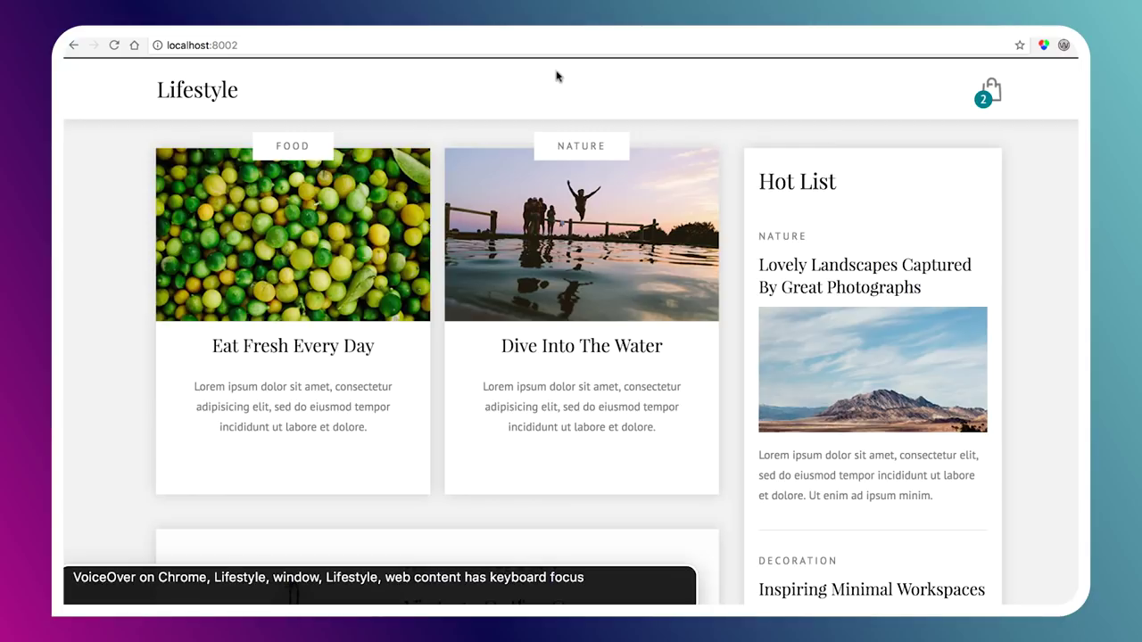
{"action": "key", "text": "ctrl+alt+u"}
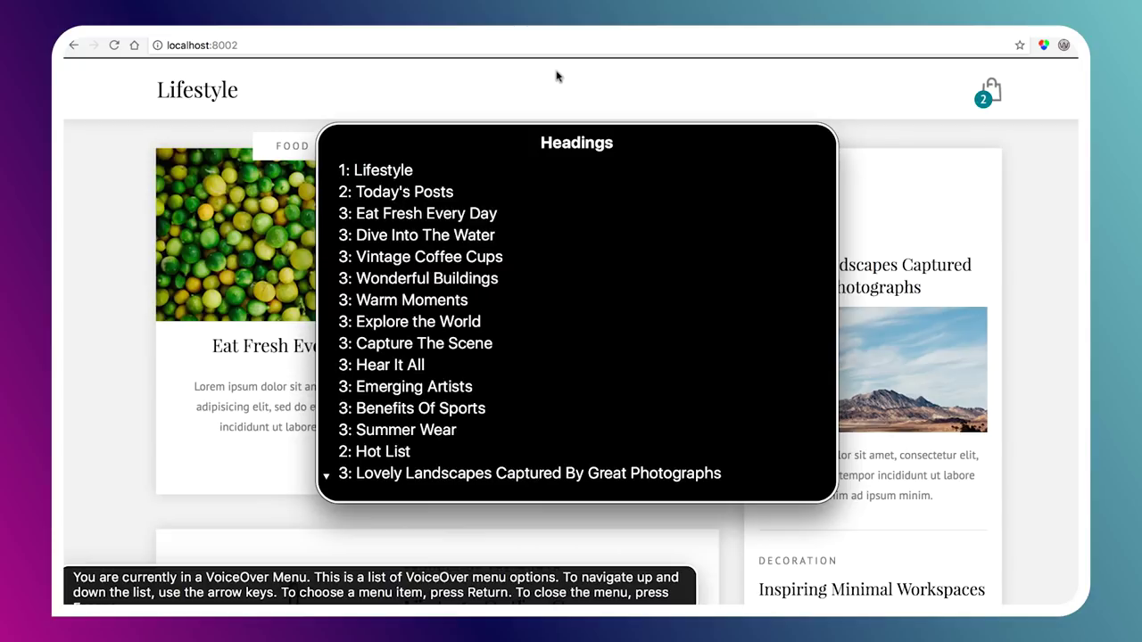
{"action": "key", "text": "Right"}
{"action": "key", "text": "Right"}
{"action": "key", "text": "Right"}
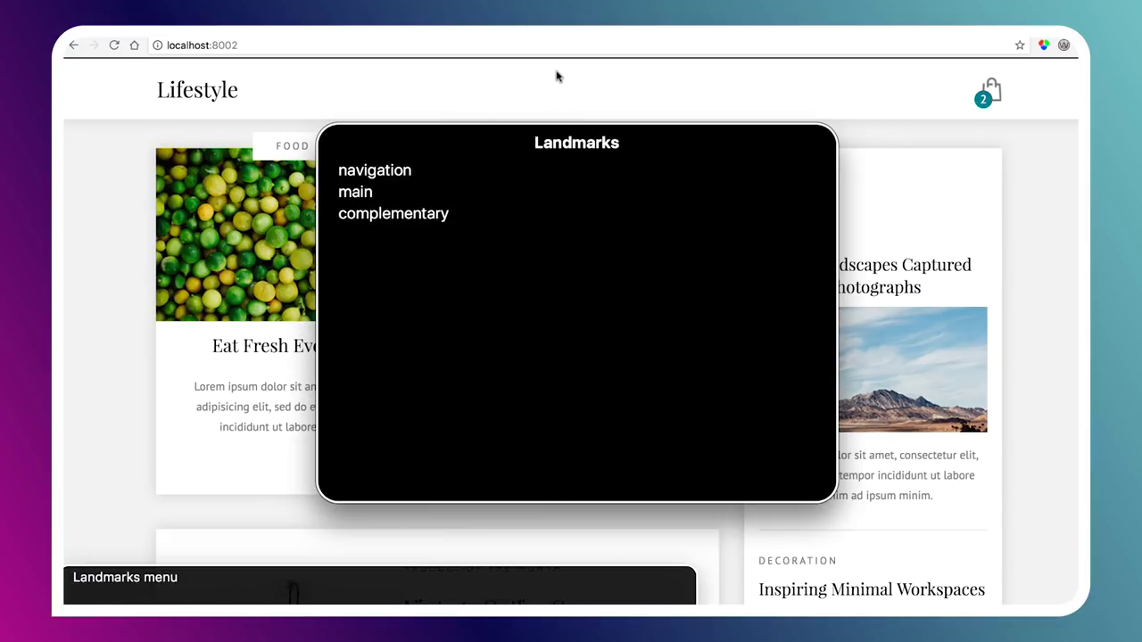
{"action": "key", "text": "Down"}
{"action": "key", "text": "Down"}
{"action": "key", "text": "Down"}
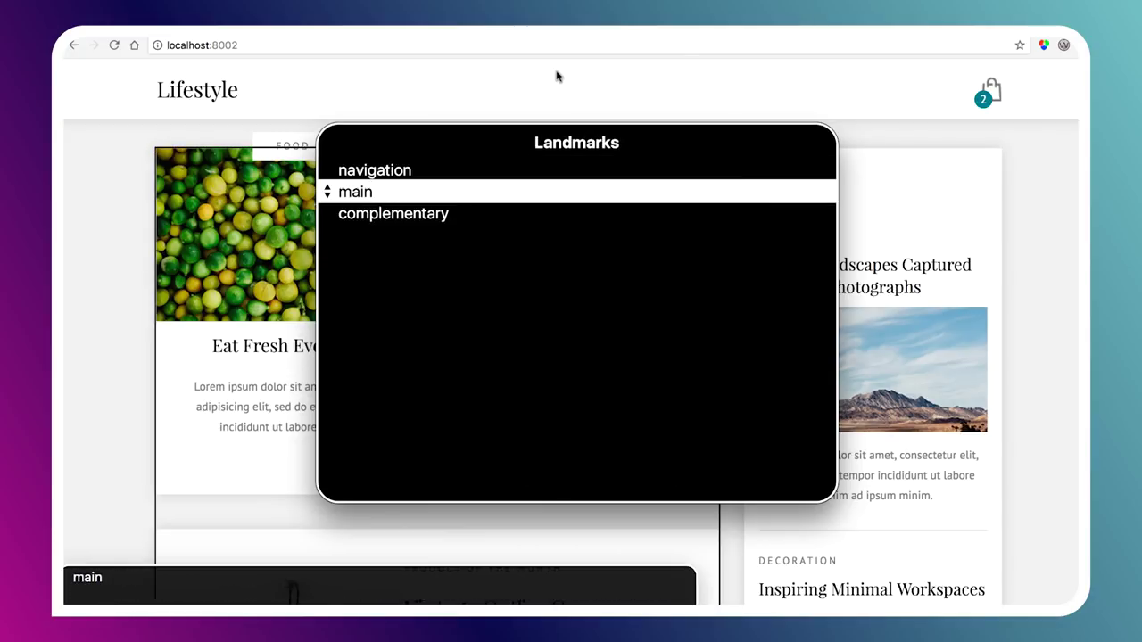
{"action": "key", "text": "Return"}
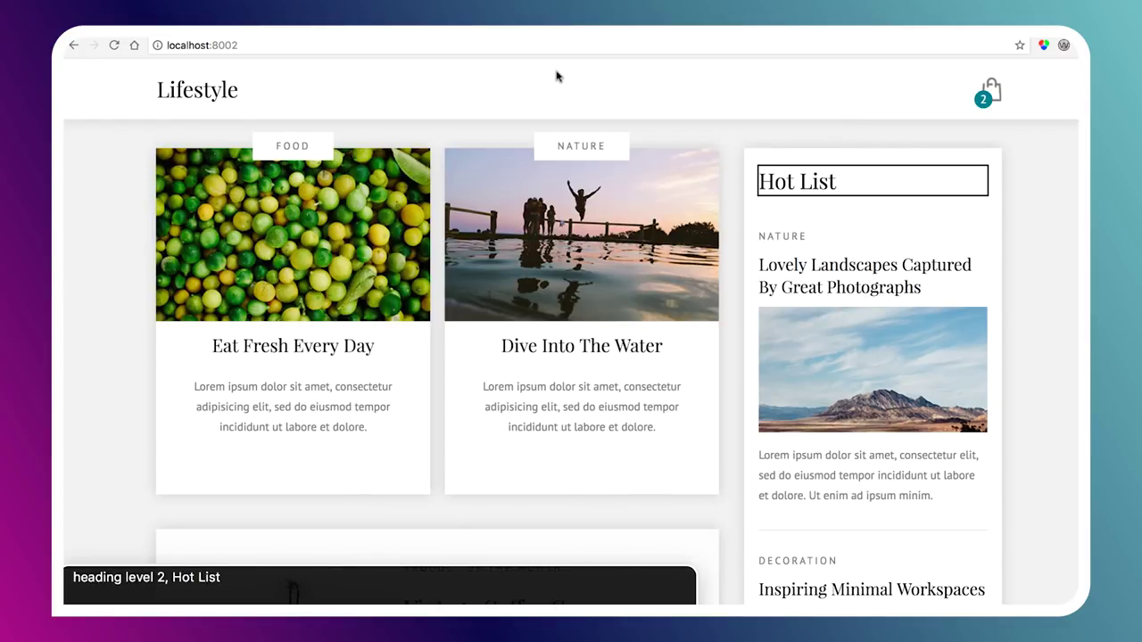